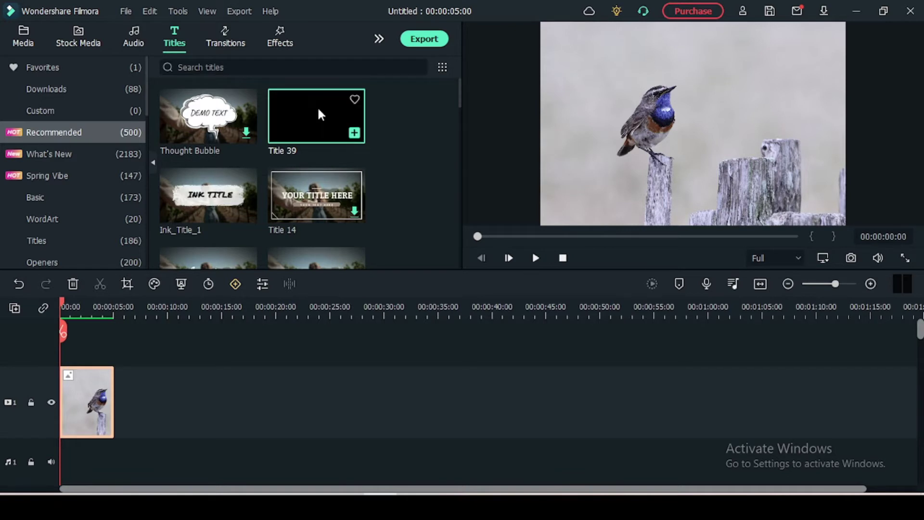
Step: Place the Title 39 template on a track above the bird image at the timeline start and set its text to THE BIRD
left_click_drag(318, 106, 99, 342)
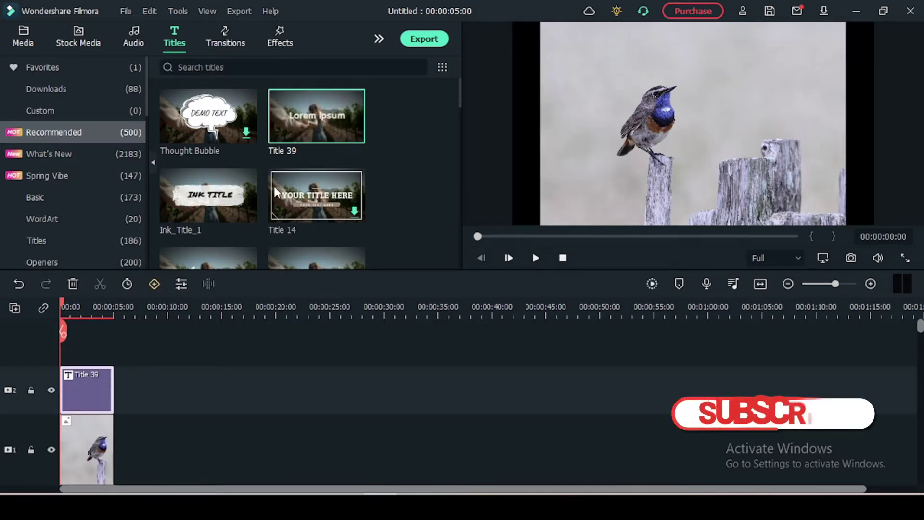
double_click(102, 388)
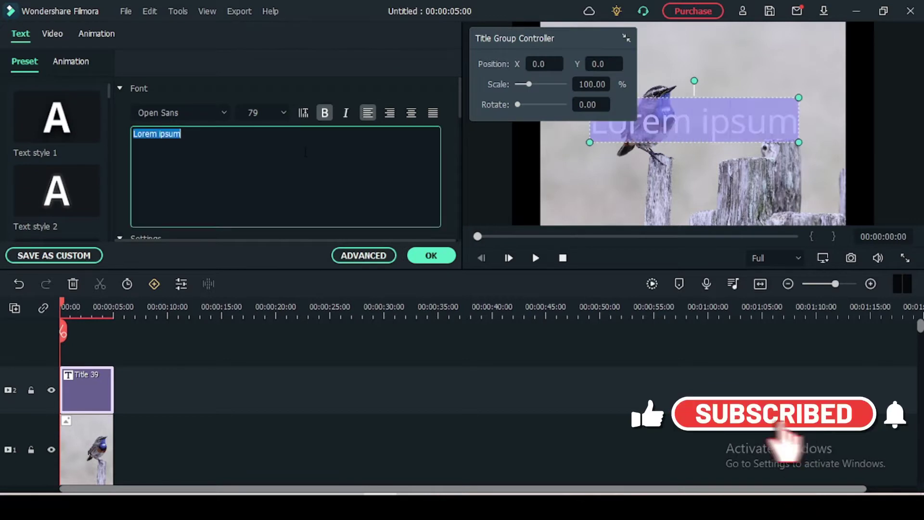
type("THE BIRD")
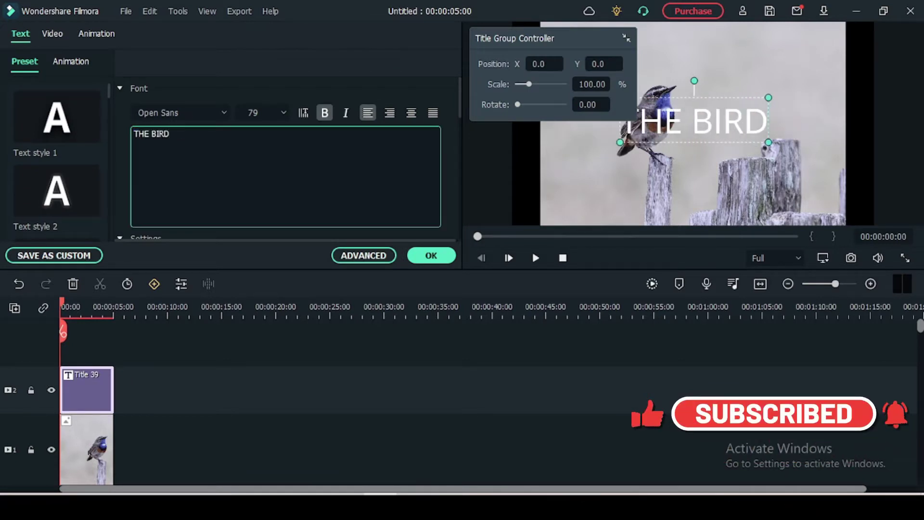
Step: Change the THE BIRD title's font to Noto Serif Bold Italic
left_click(624, 39)
left_click(192, 112)
scroll(192, 113, "down", 2)
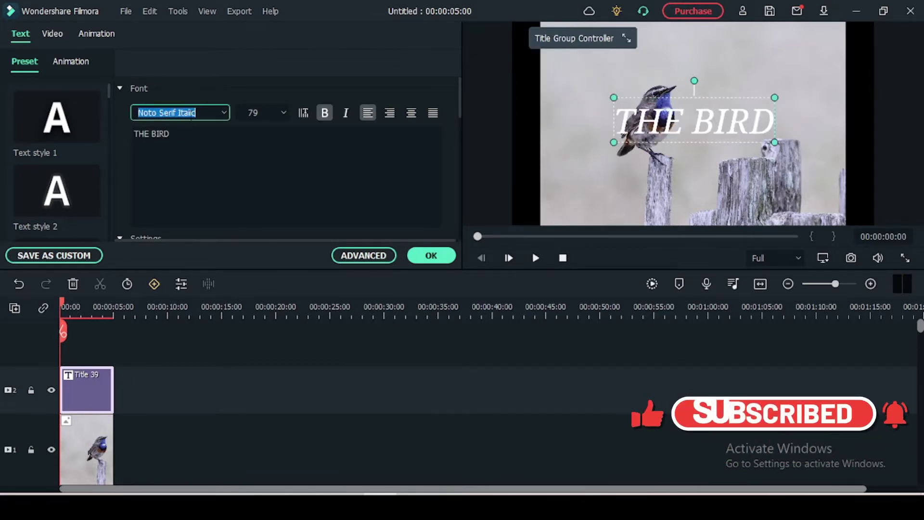
Step: Duplicate the bird image clip and place the copy on a new track above the title, aligned to the timeline start
left_click(76, 438)
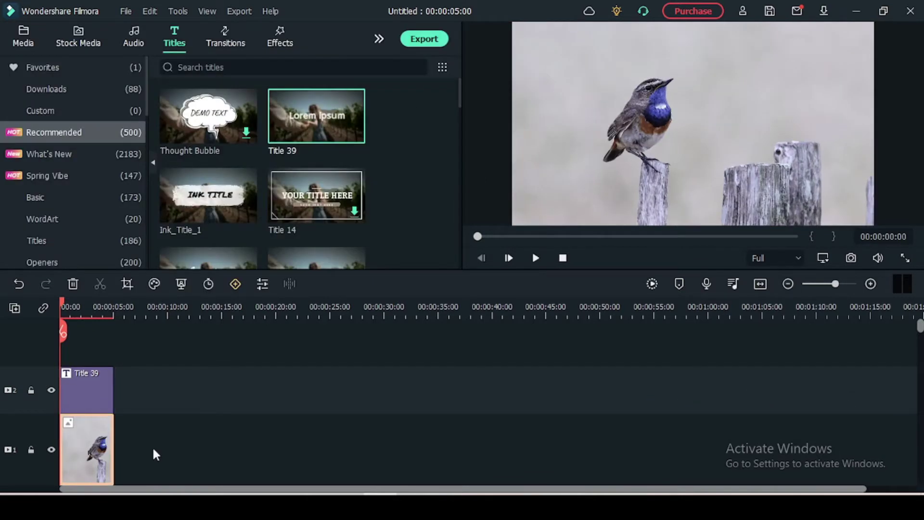
left_click(128, 311)
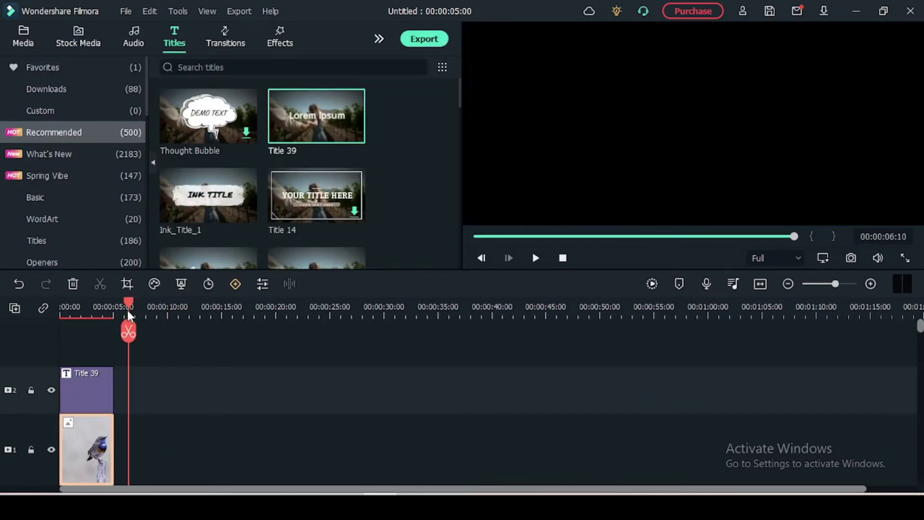
key("ctrl+v")
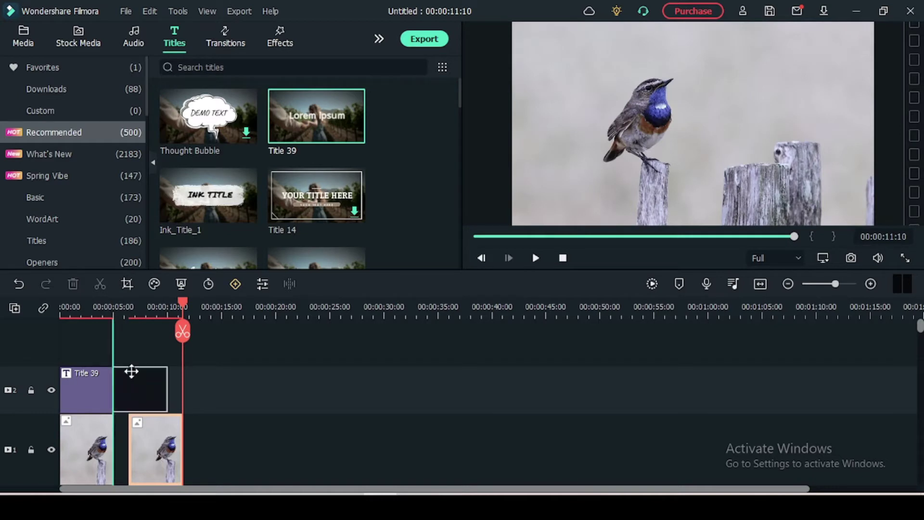
left_click_drag(131, 371, 88, 370)
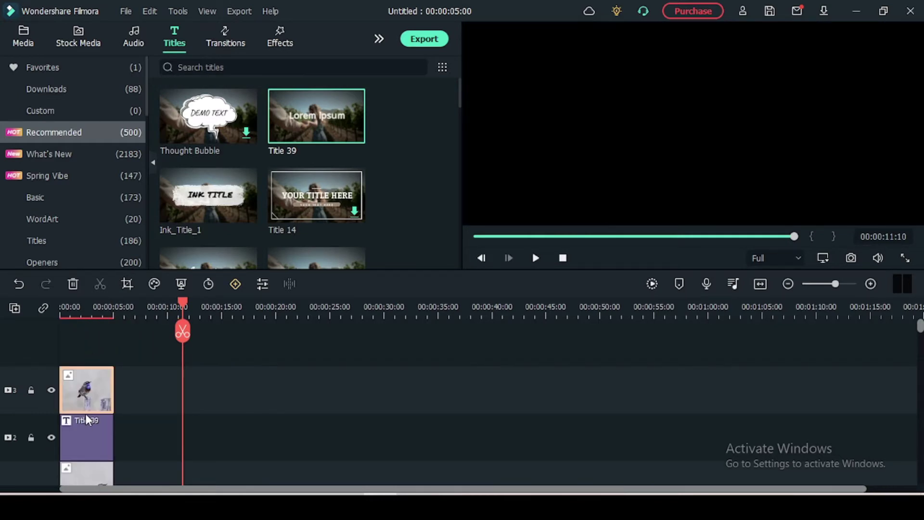
Step: Move the playhead to 00:00:02:09 and hide track 1 with the original bird image
left_click(85, 315)
scroll(62, 444, "down", 1)
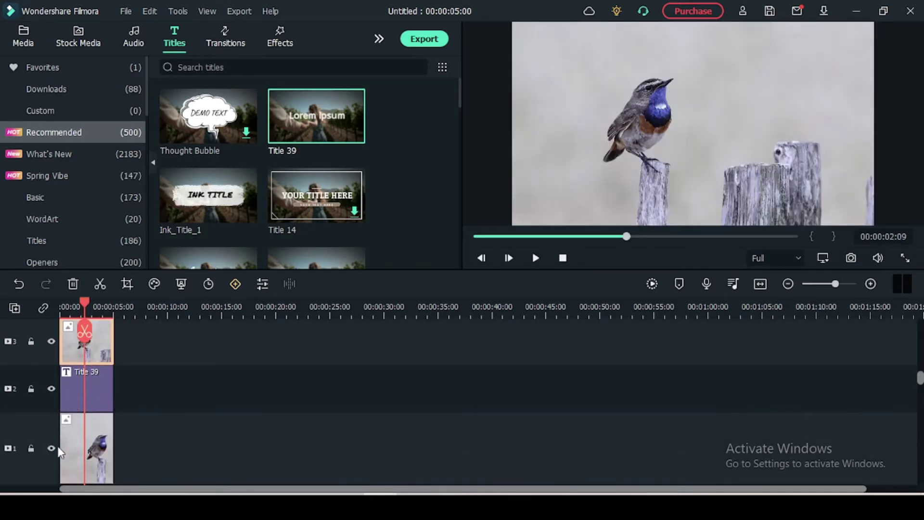
left_click(52, 448)
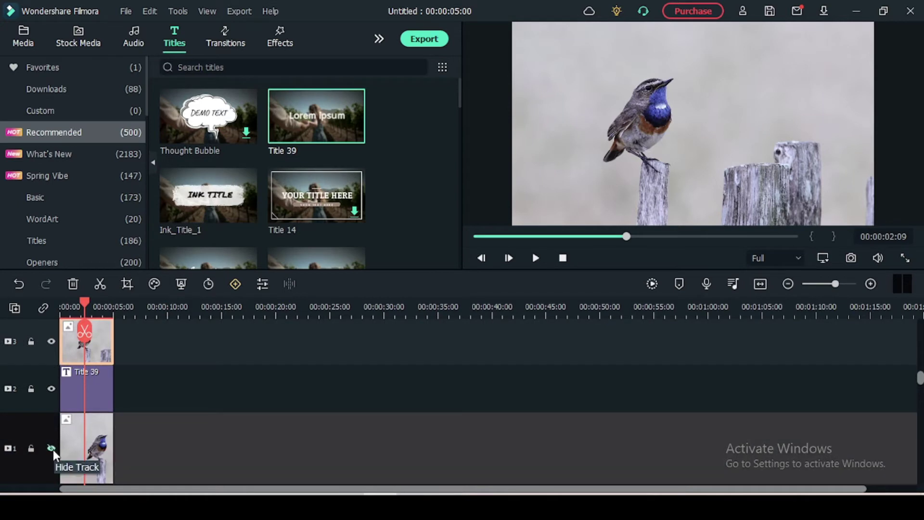
Step: Apply a Rectangle mask to the bird image on track 3 and move the mask over the bird
double_click(110, 354)
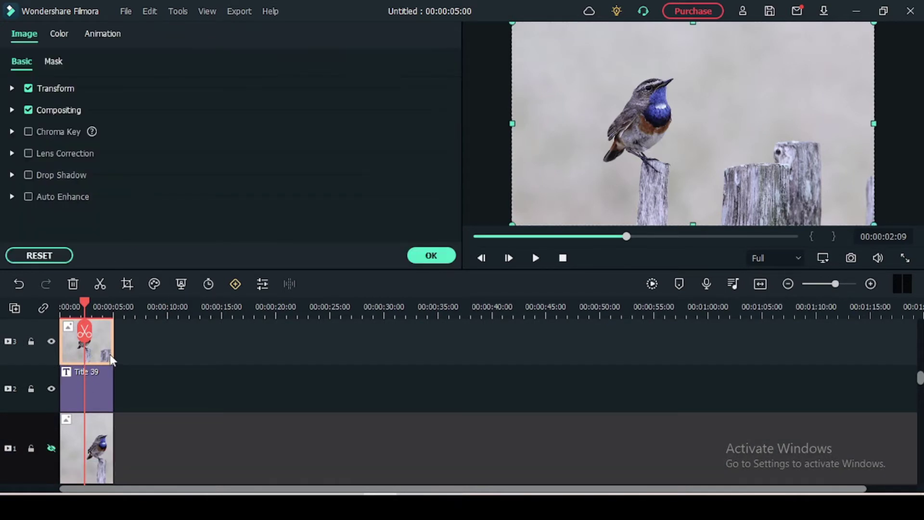
left_click(53, 63)
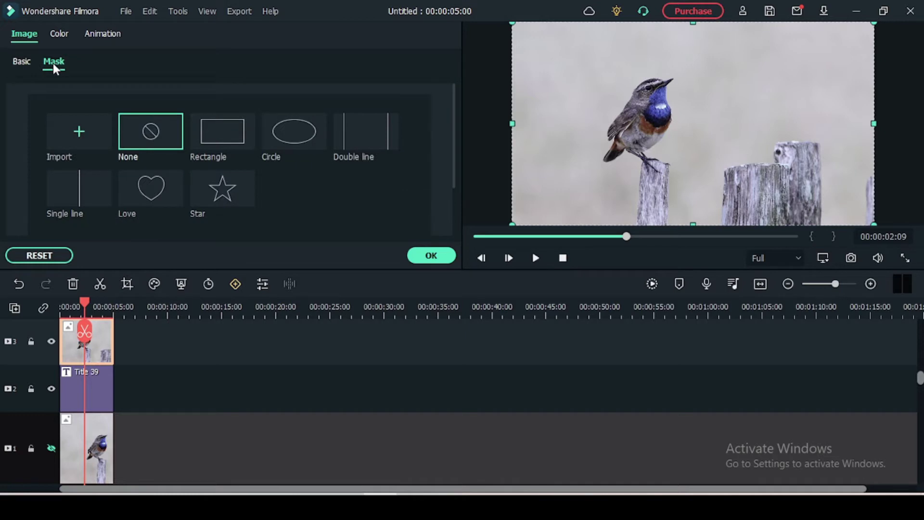
left_click(217, 128)
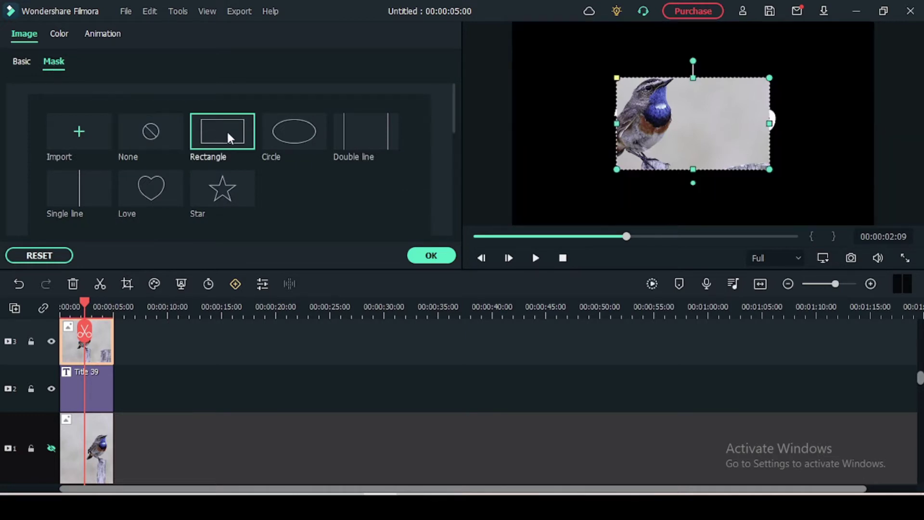
left_click_drag(687, 130, 625, 124)
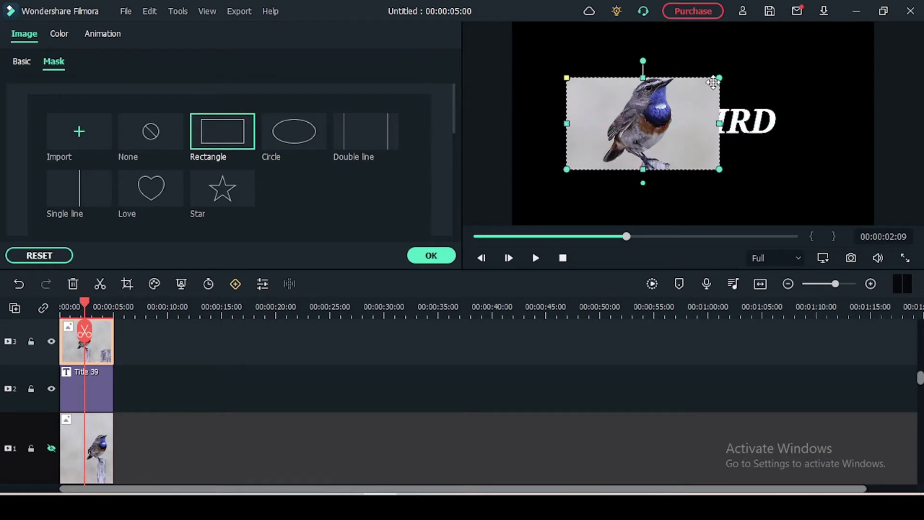
Step: Resize the rectangle mask so it fits closely around the bird from beak to feet
left_click_drag(721, 76, 722, 73)
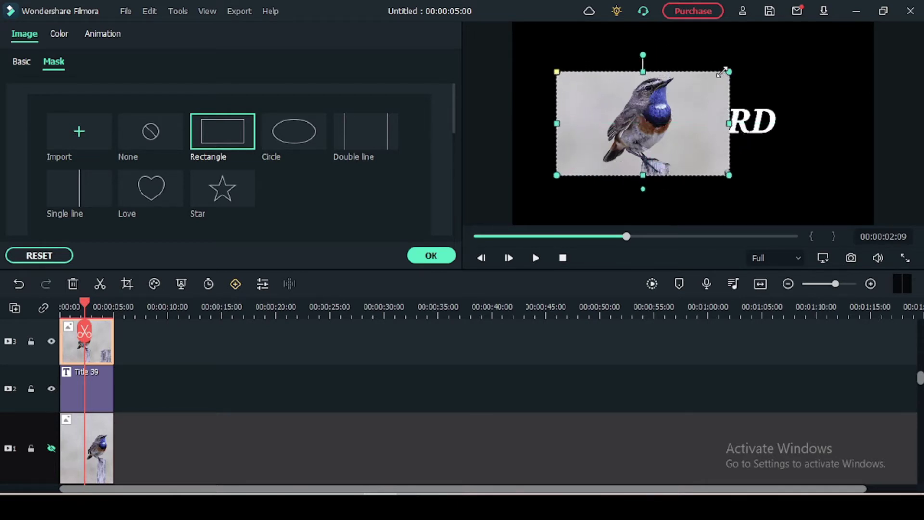
left_click_drag(557, 123, 642, 128)
left_click_drag(638, 70, 636, 73)
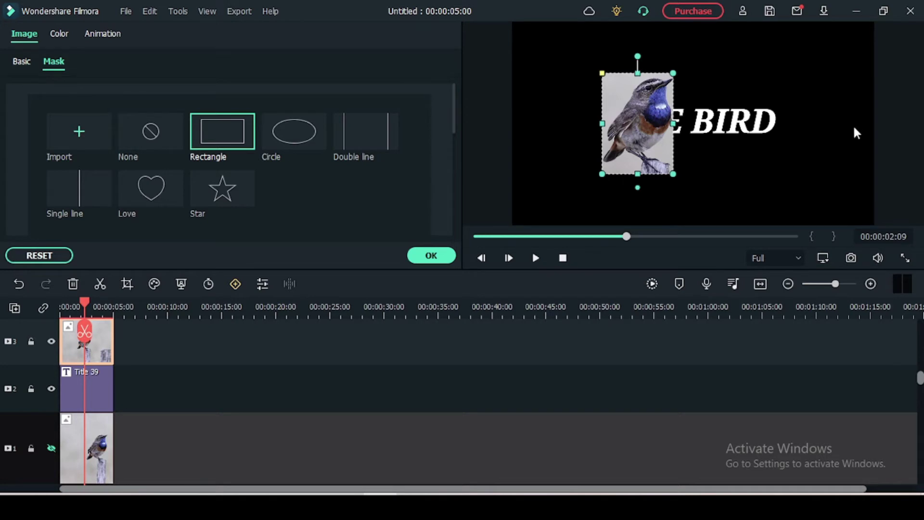
left_click(889, 154)
left_click(672, 126)
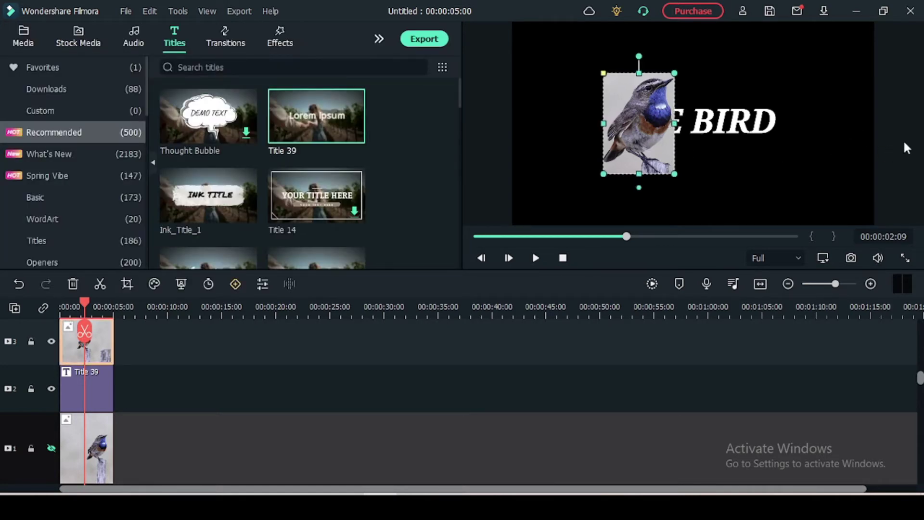
left_click_drag(675, 123, 680, 123)
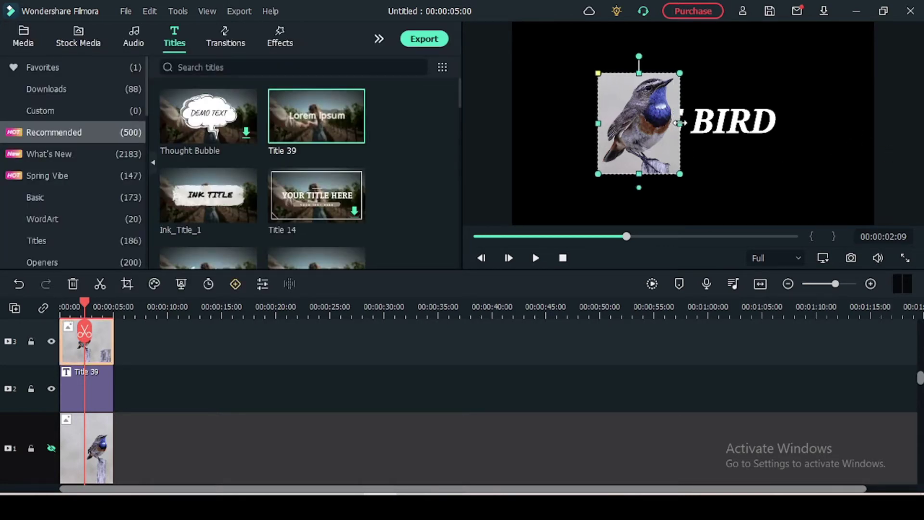
left_click(914, 146)
Step: Soften the edges of the rectangle mask with a blur strength of 3.95
double_click(89, 340)
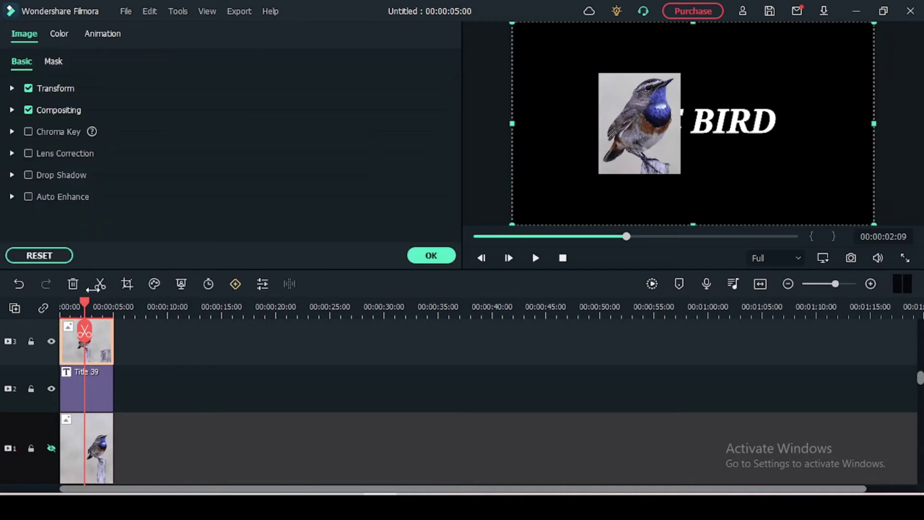
left_click(53, 61)
scroll(301, 193, "down", 5)
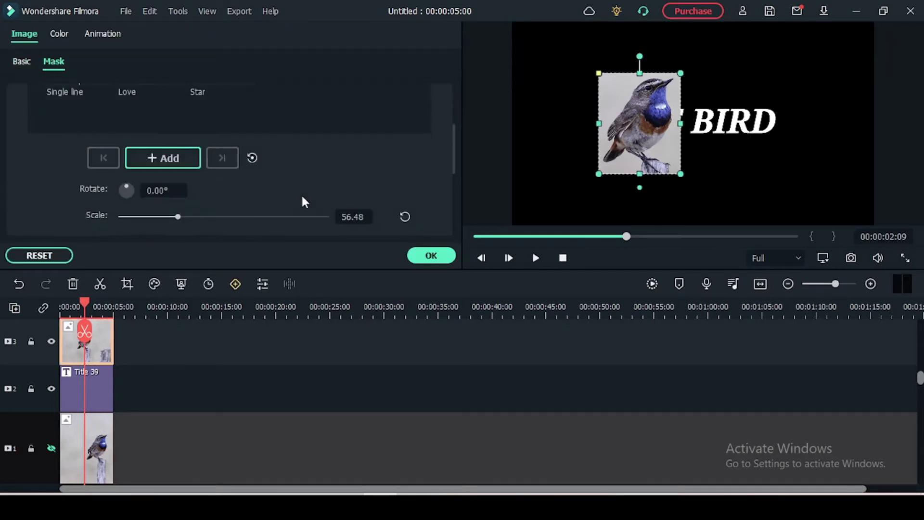
scroll(176, 202, "down", 1)
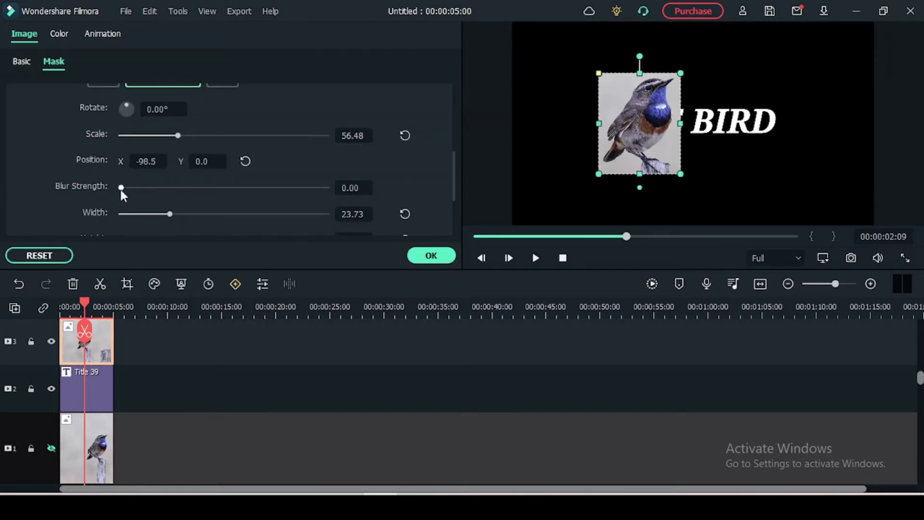
mouse_move(126, 188)
left_mouse_down()
mouse_move(251, 187)
mouse_move(127, 188)
left_mouse_up()
left_click(874, 153)
left_click(655, 164)
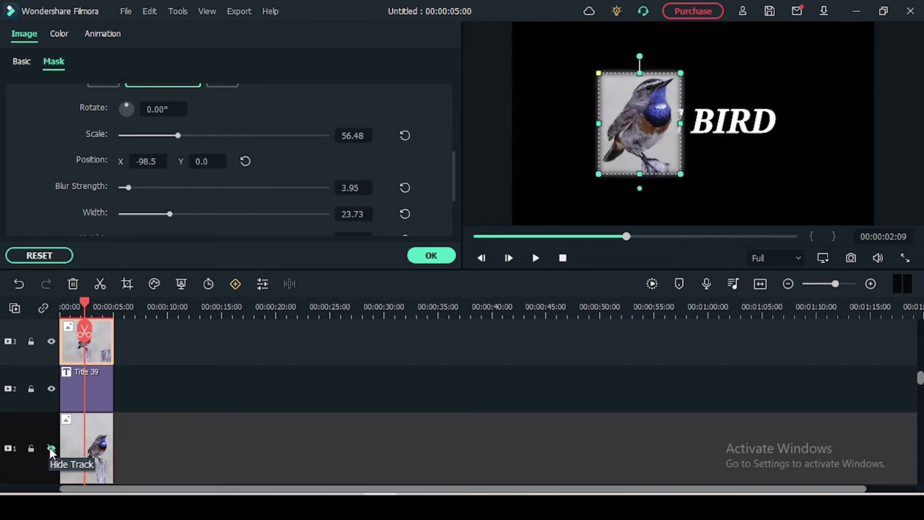
Step: Show track 1 again and scrub to 00:00:03:20 to check how the masked bird covers the title
left_click(51, 448)
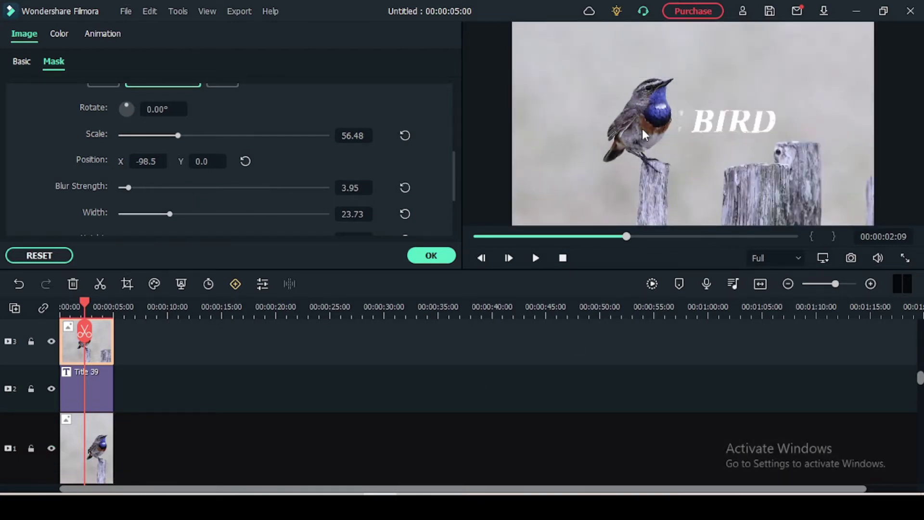
left_click(642, 129)
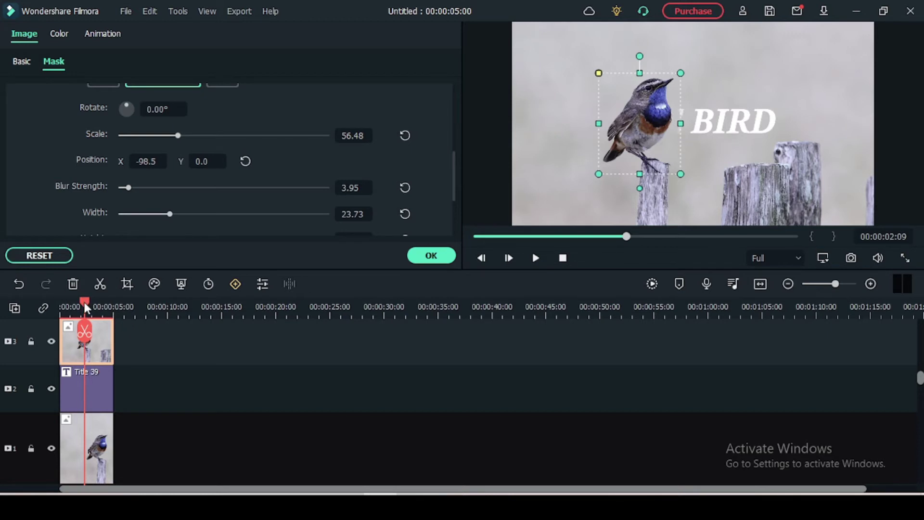
mouse_move(82, 299)
left_mouse_down()
mouse_move(74, 301)
mouse_move(101, 300)
left_mouse_up()
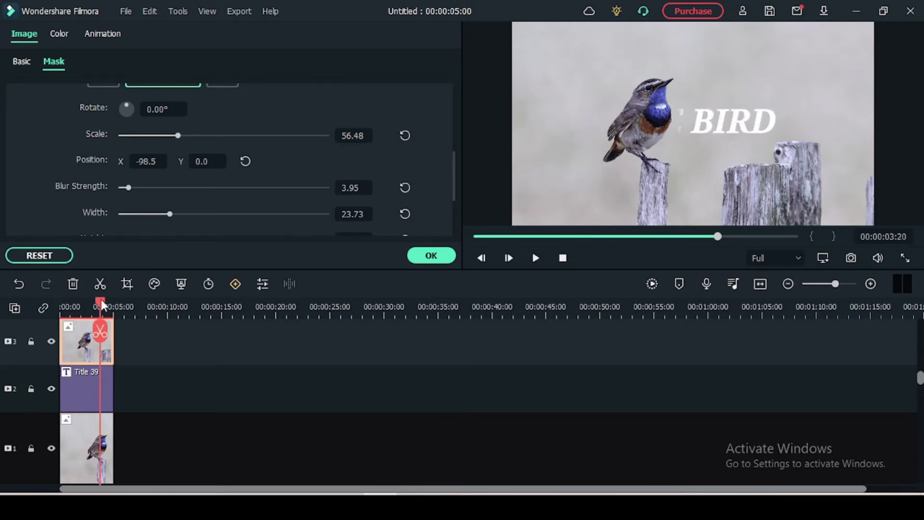
Step: Apply the Left Roll text animation to the THE BIRD title and play the result
double_click(80, 379)
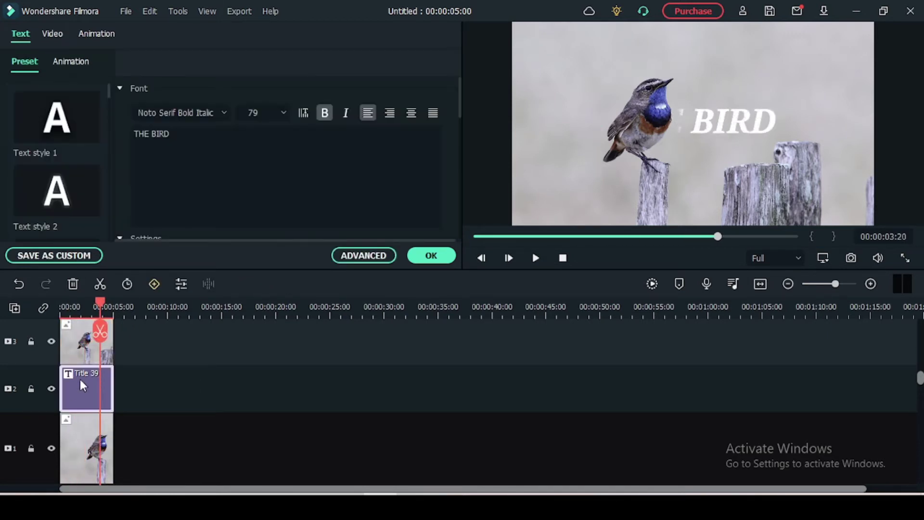
left_click(70, 62)
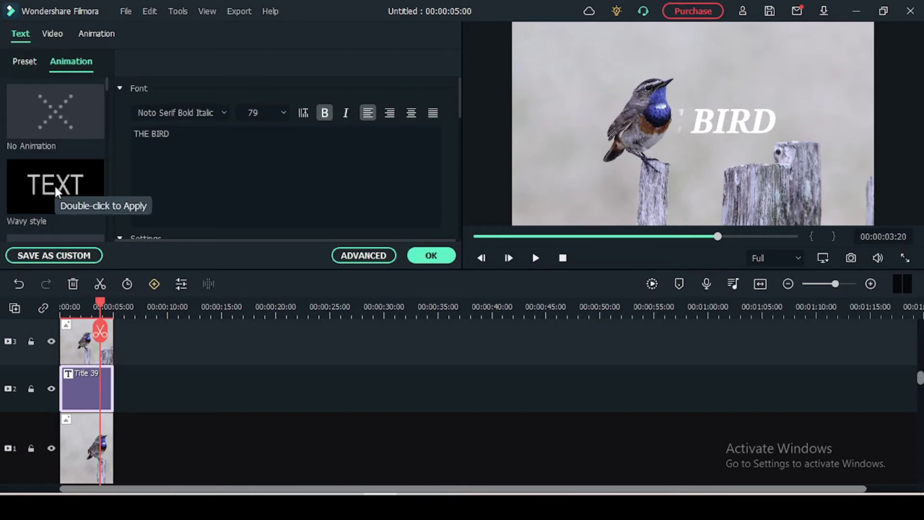
scroll(54, 184, "down", 3)
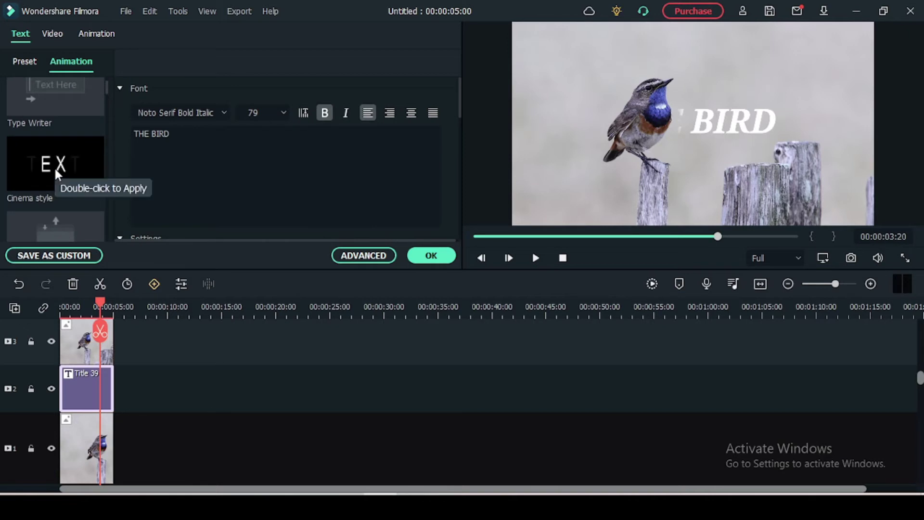
scroll(53, 166, "down", 3)
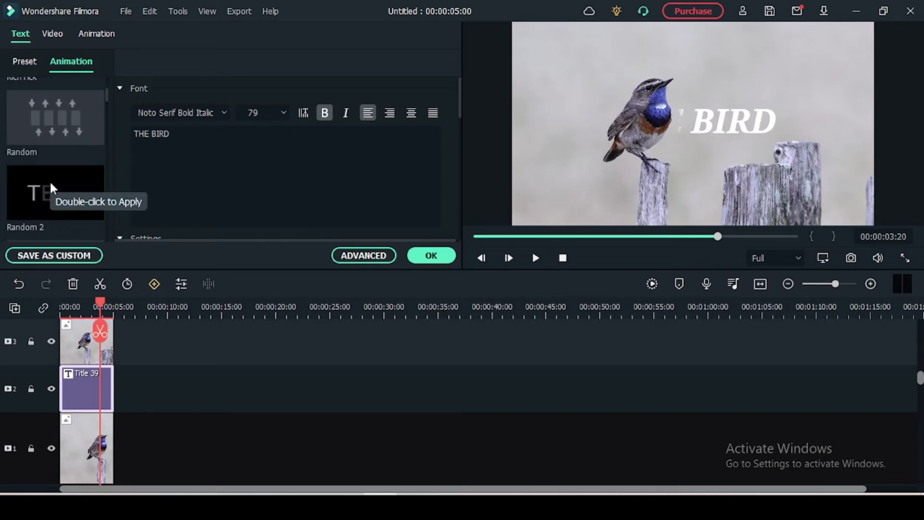
scroll(50, 180, "down", 5)
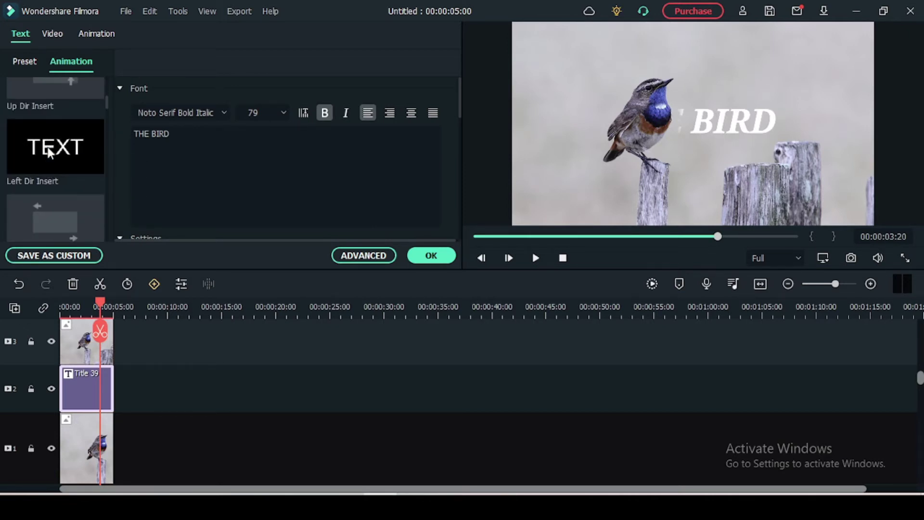
left_click(47, 146)
scroll(55, 182, "down", 4)
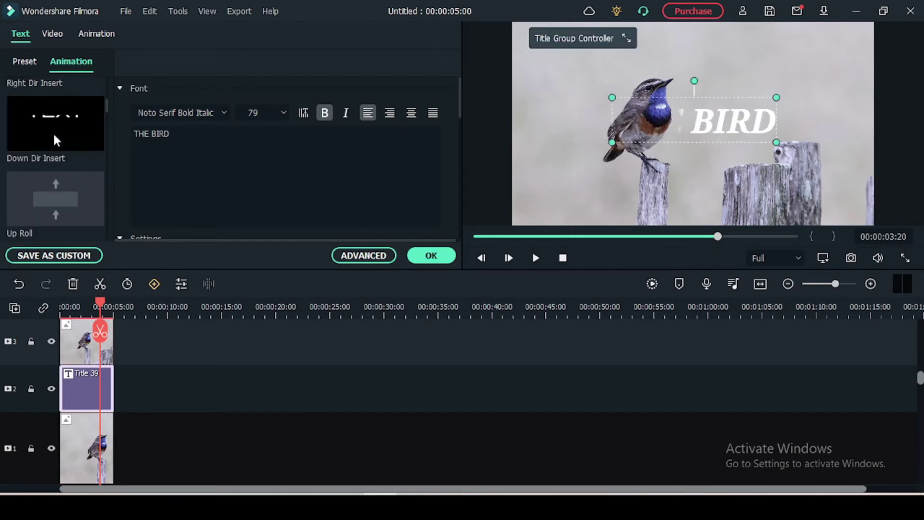
left_click(55, 183)
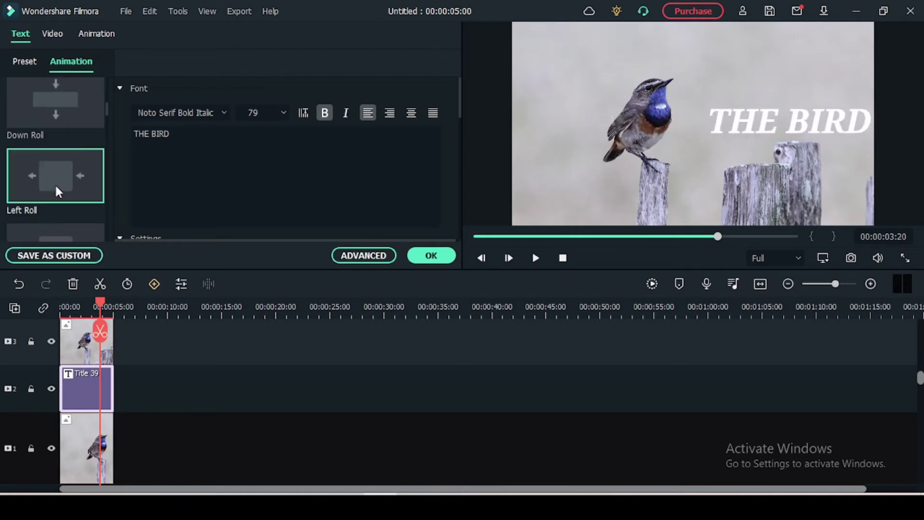
left_click(432, 255)
key("space")
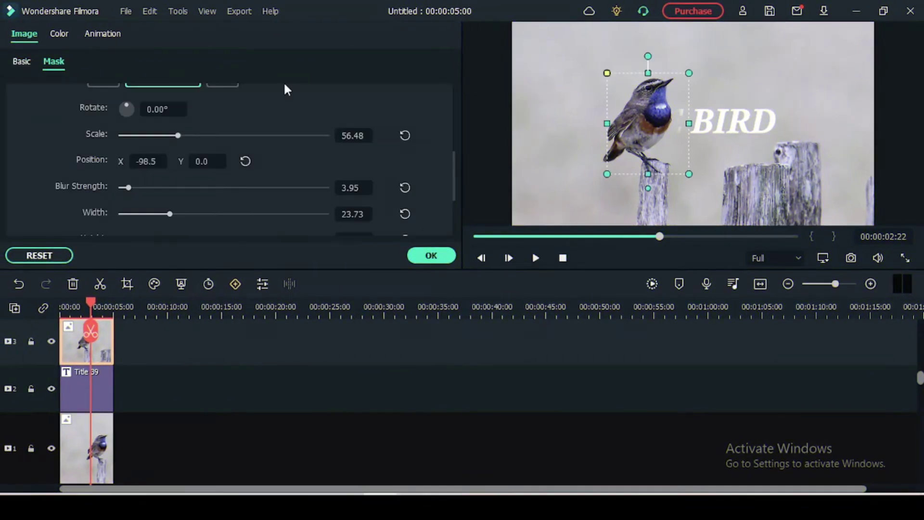
Step: Hide track 1 again and replace the rectangle mask on the track 3 bird image with a Circle mask at 00:00:02:09
left_click_drag(648, 124, 642, 124)
left_click(51, 449)
left_click_drag(92, 304, 88, 312)
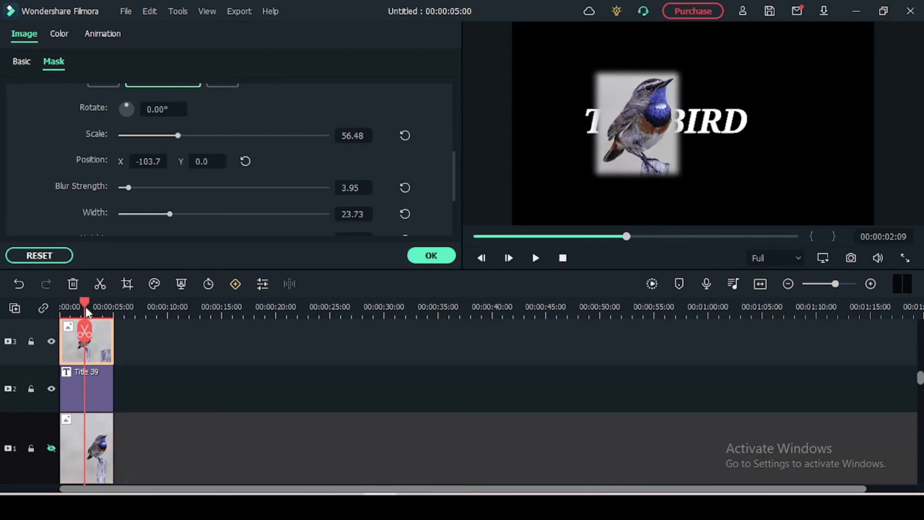
scroll(246, 111, "up", 5)
left_click(294, 136)
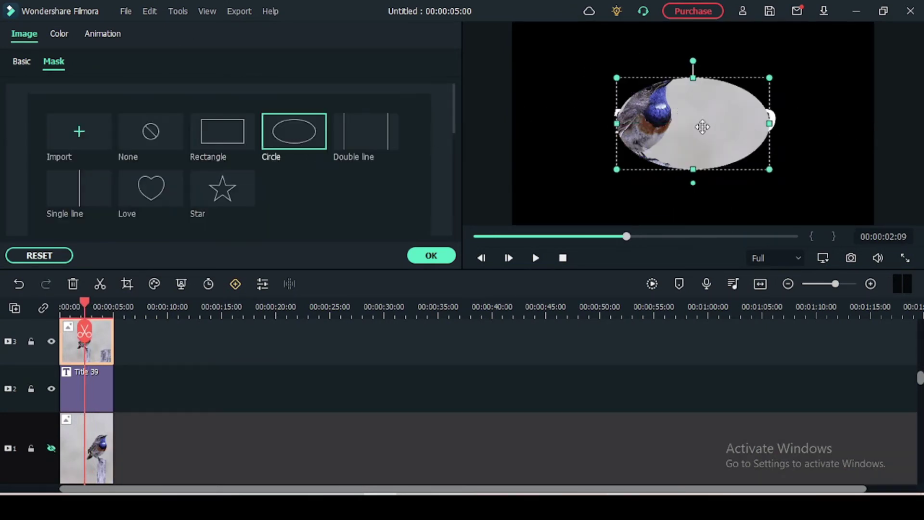
Step: Move and reshape the circle mask into an upright oval around the bird, with a width of about 32.6 at X -94.7, Y 0
left_click_drag(761, 119, 754, 119)
left_click_drag(693, 137, 654, 133)
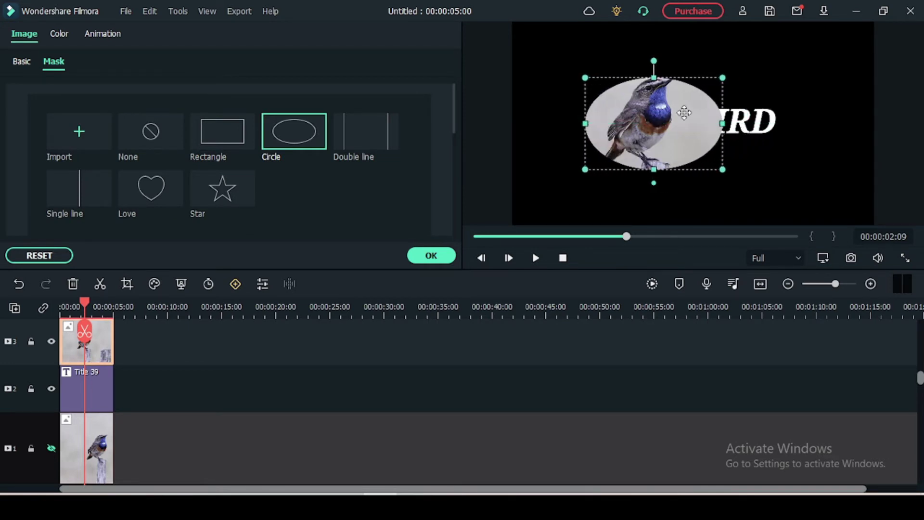
left_click_drag(730, 127, 699, 120)
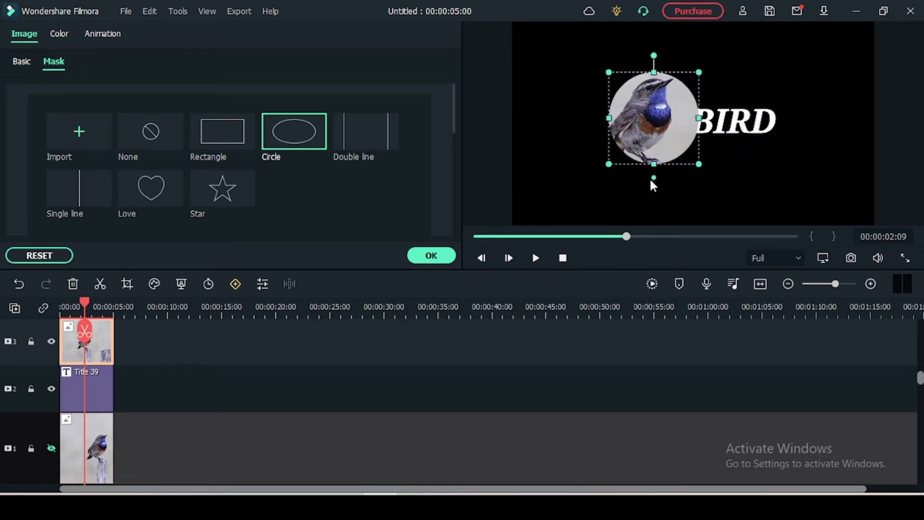
left_click_drag(649, 177, 653, 185)
left_click_drag(657, 149, 643, 150)
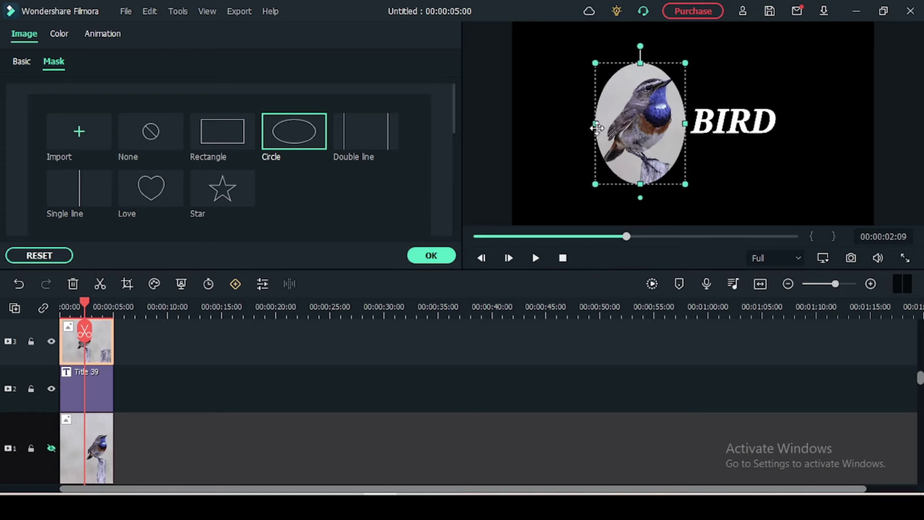
left_click_drag(597, 127, 590, 123)
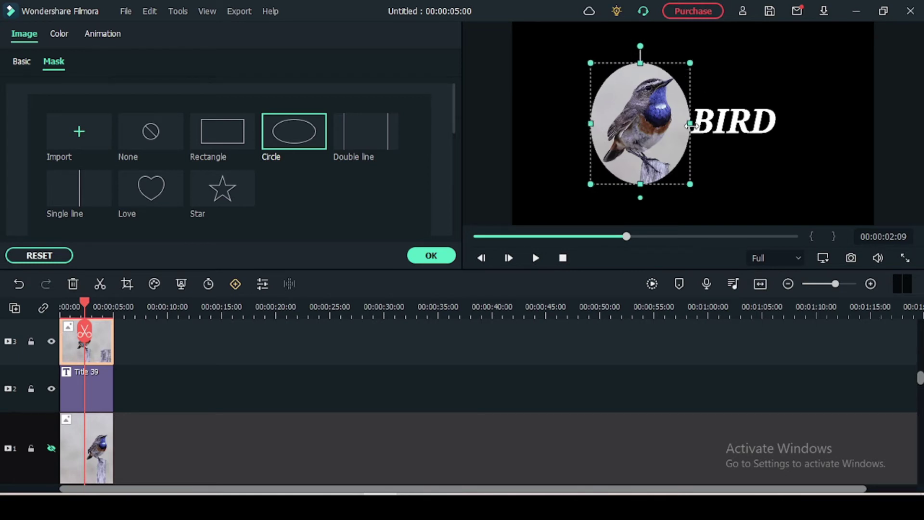
left_click_drag(690, 126, 692, 126)
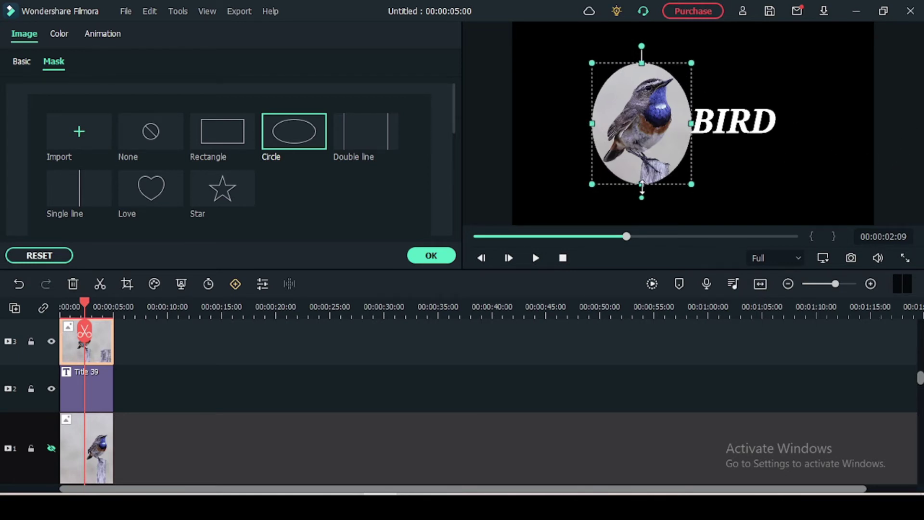
left_click_drag(642, 185, 641, 183)
Step: Soften the circle mask's edges with a blur strength of 8.55 and play the animation with track 1 shown
scroll(331, 211, "down", 5)
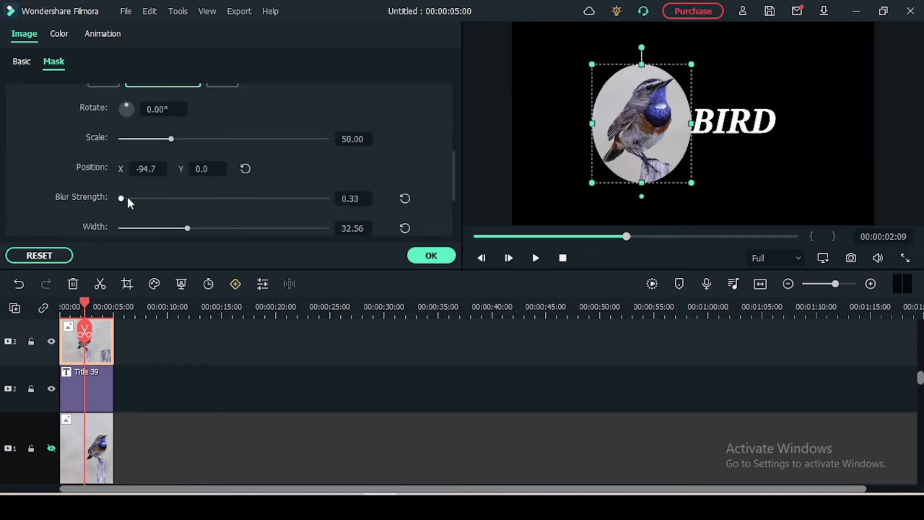
left_click(431, 255)
left_click(51, 448)
left_click(536, 258)
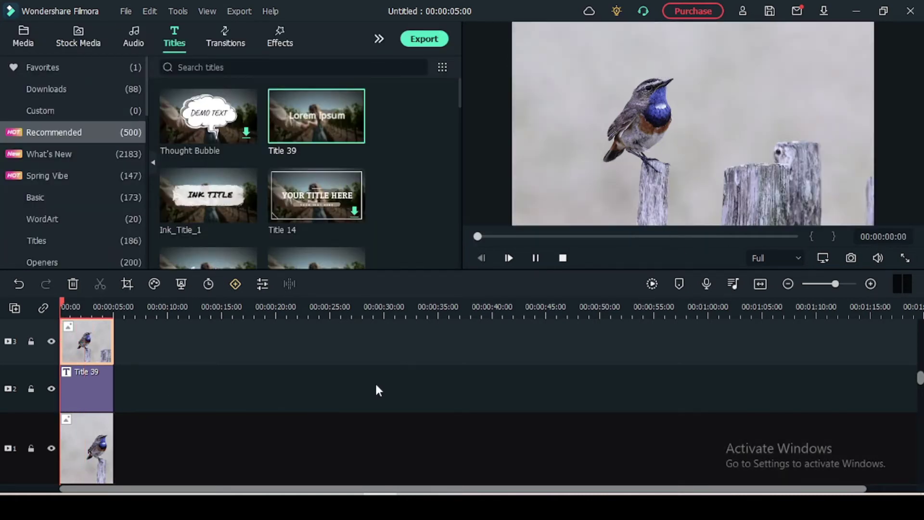
key("space")
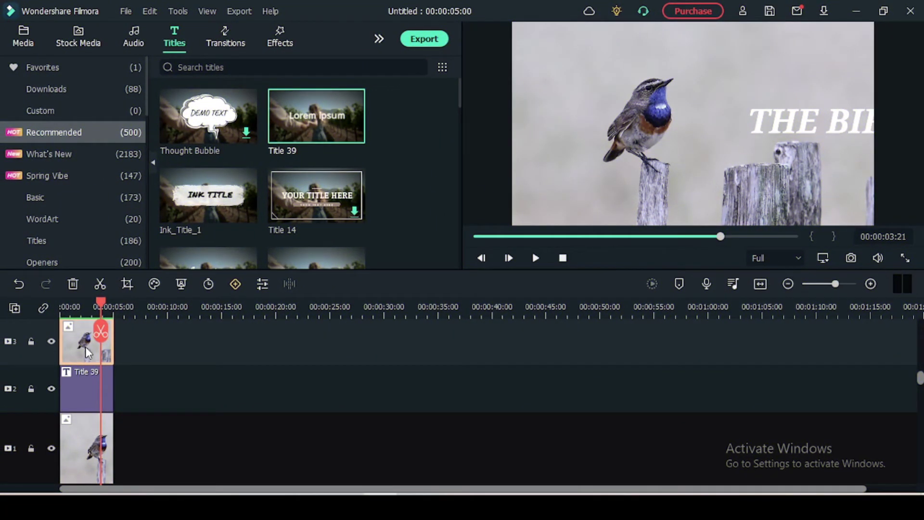
Step: Hide track 1 and replace the Circle mask on the track 3 image with a Rectangle mask
double_click(85, 347)
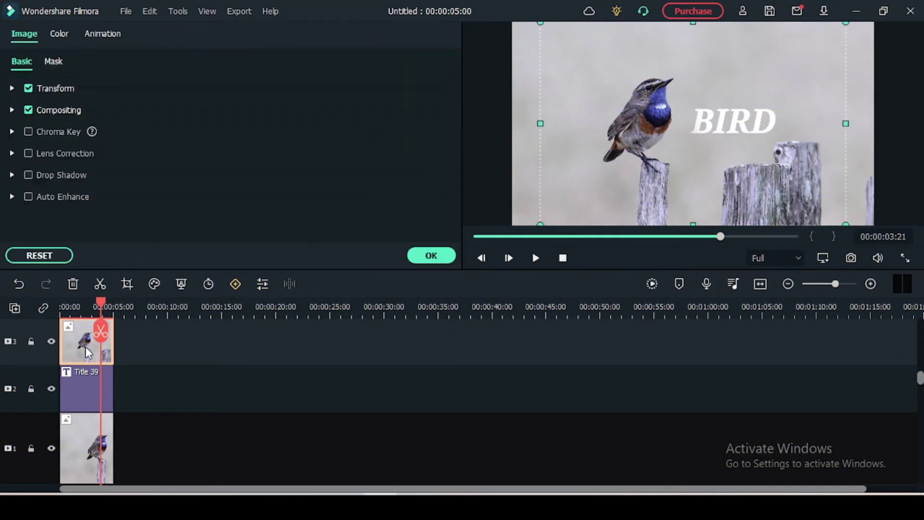
left_click(54, 62)
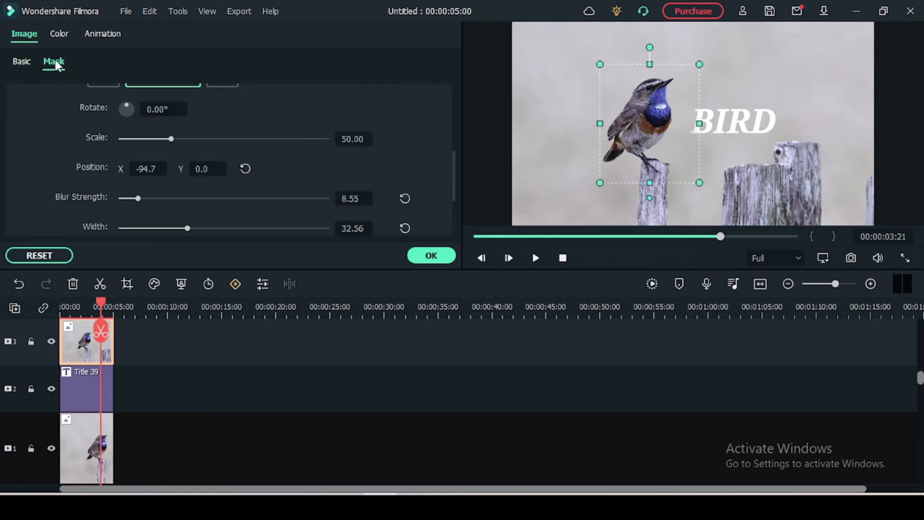
left_click(52, 449)
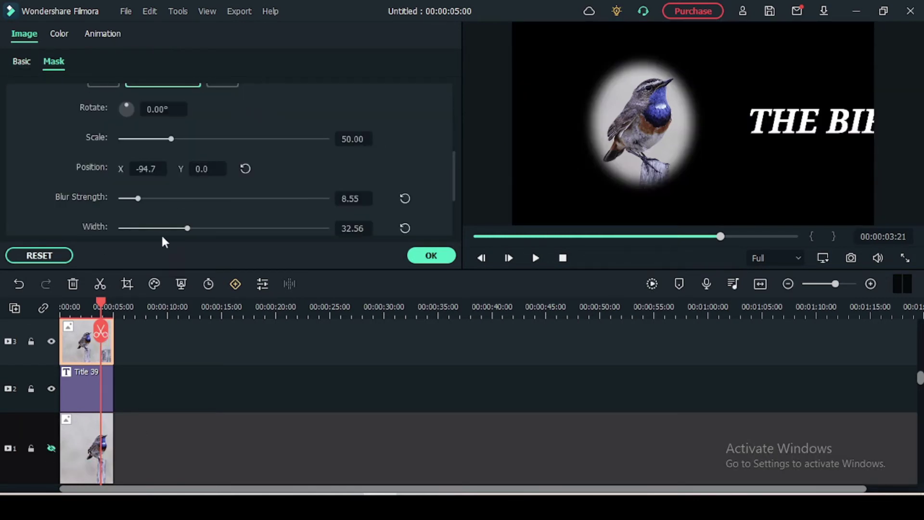
left_click(609, 141)
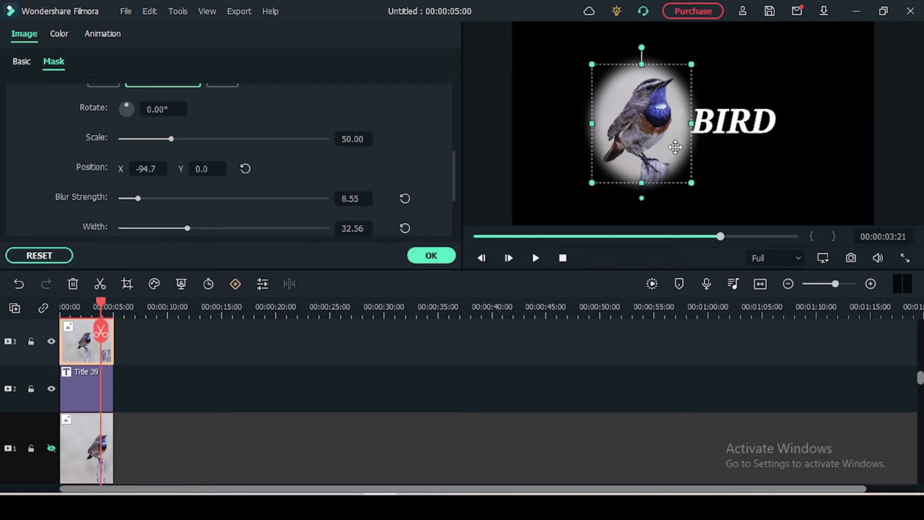
left_click_drag(650, 148, 763, 195)
scroll(237, 134, "up", 5)
left_click(235, 132)
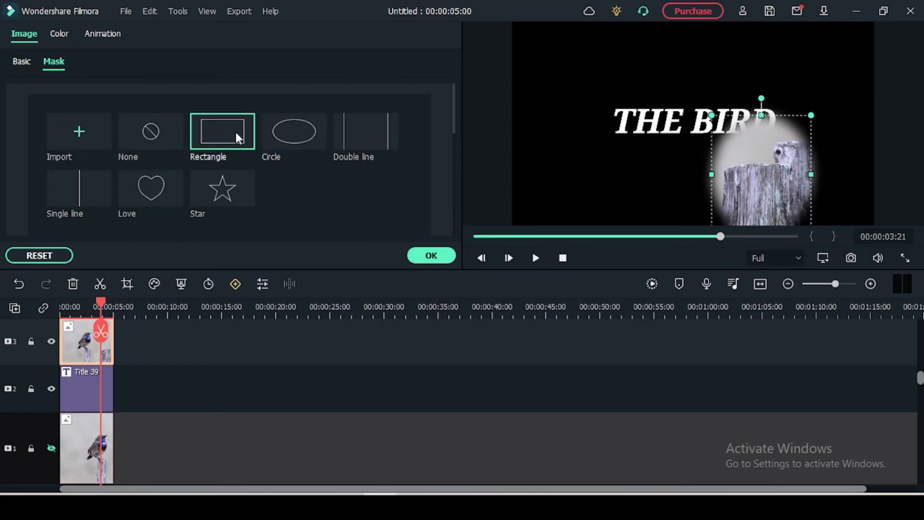
Step: Move and resize the rectangle mask so it fits over the front part of the wide wooden stump
left_click_drag(707, 121, 785, 180)
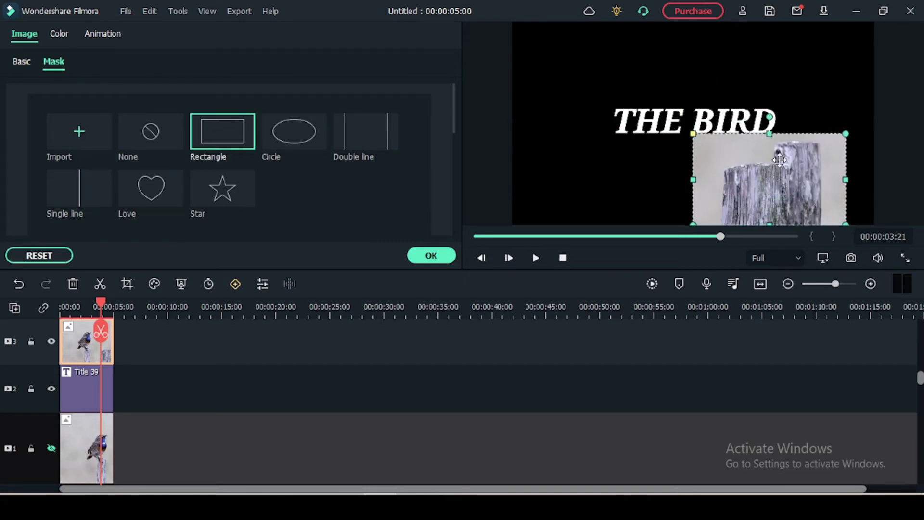
left_click_drag(693, 134, 694, 143)
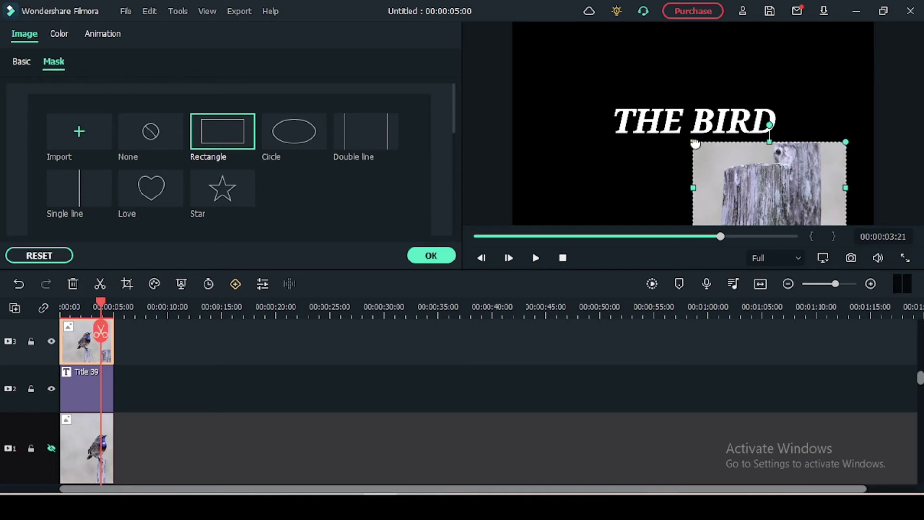
mouse_move(703, 148)
left_mouse_down()
mouse_move(694, 144)
mouse_move(717, 151)
left_mouse_up()
left_click_drag(798, 183, 781, 188)
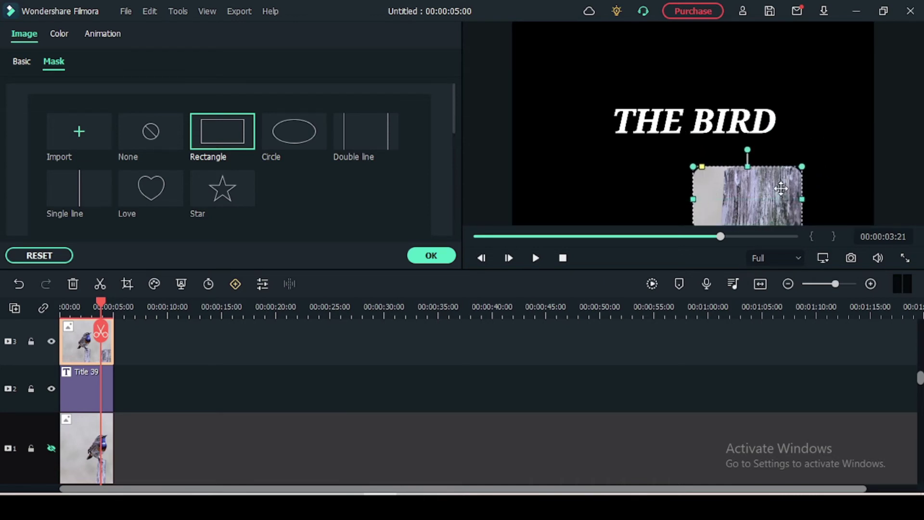
left_click_drag(693, 198, 758, 198)
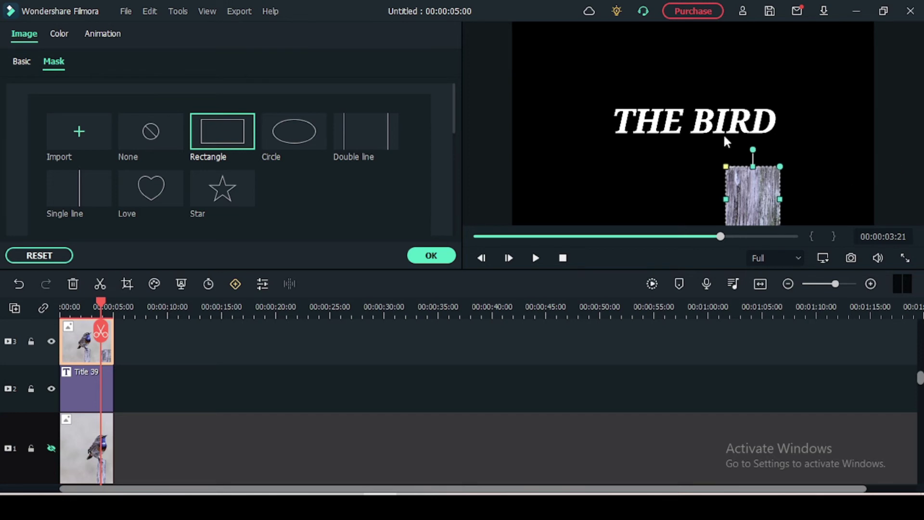
Step: Move the THE BIRD title down so that it crosses behind the masked wooden stump
left_click(707, 124)
left_click(76, 392)
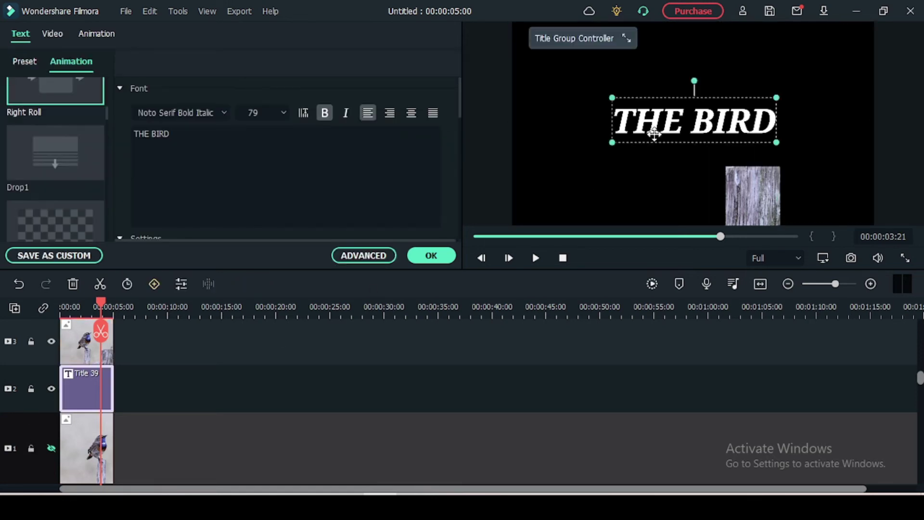
left_click_drag(693, 130, 749, 203)
left_click(748, 202)
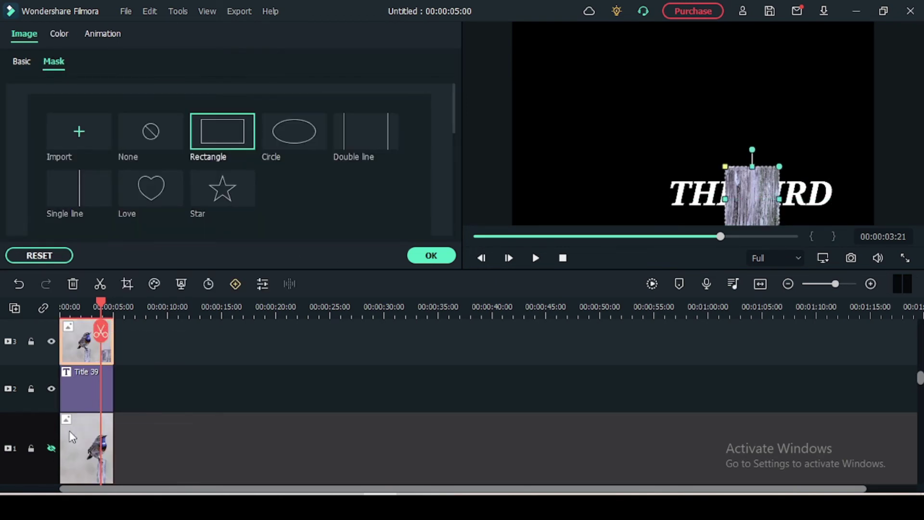
Step: Show track 1 and play from the start to check the title passing behind the stump
left_click(51, 447)
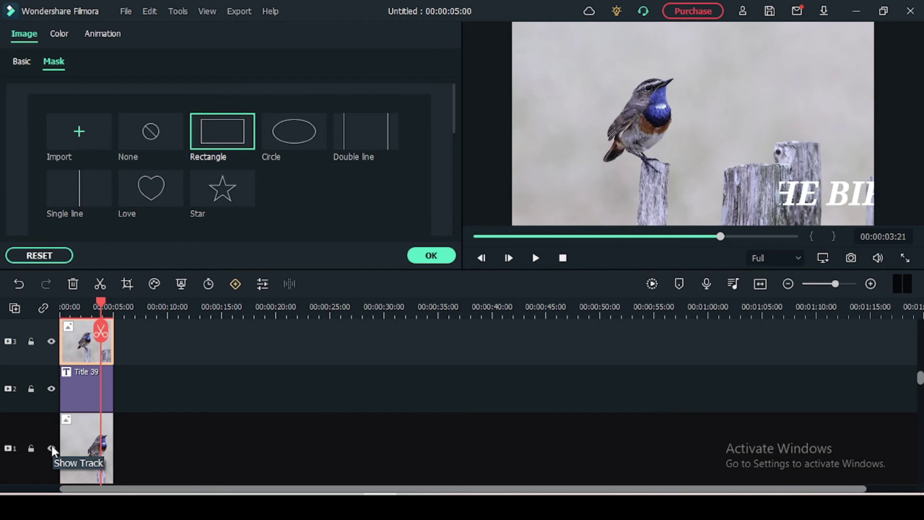
left_click(562, 258)
key("space")
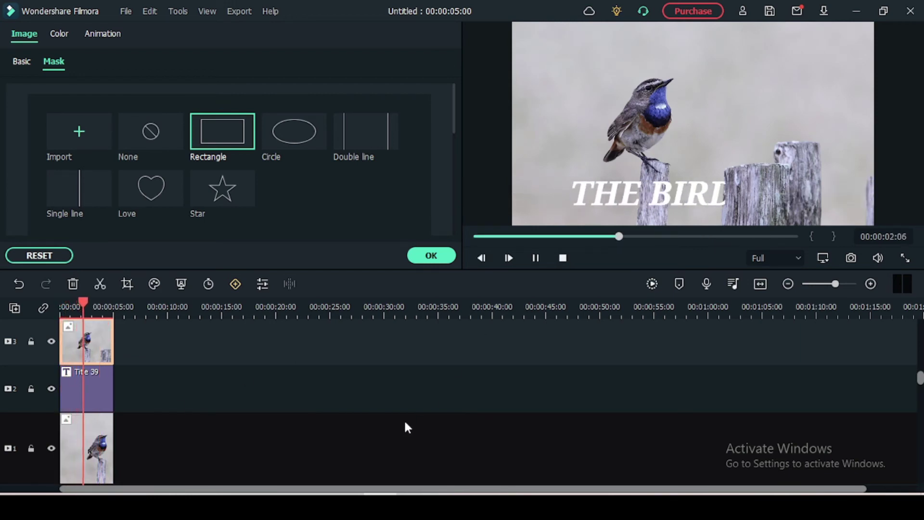
key("space")
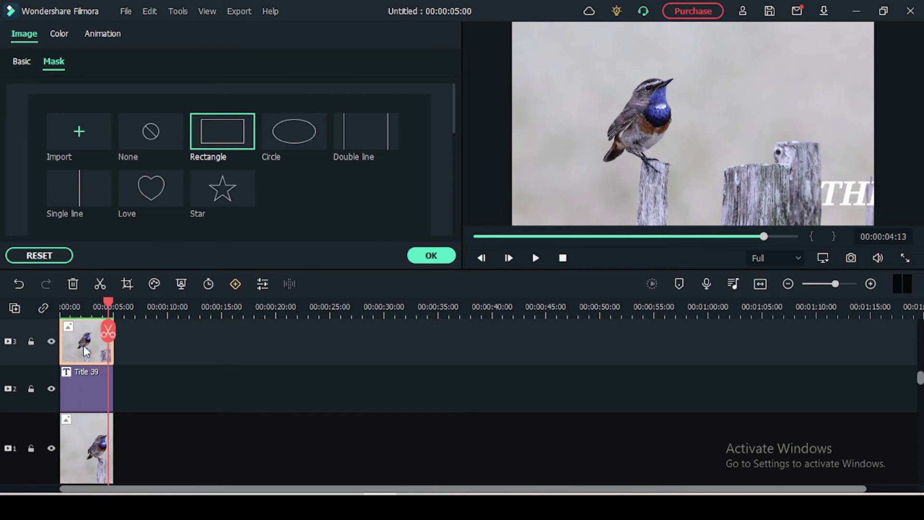
Step: Hide track 1 and fit the rectangle mask over the post under the bird, about 14 wide at X -72.2, Y -247.4
left_click(51, 447)
left_click_drag(764, 202, 646, 197)
left_click(684, 183)
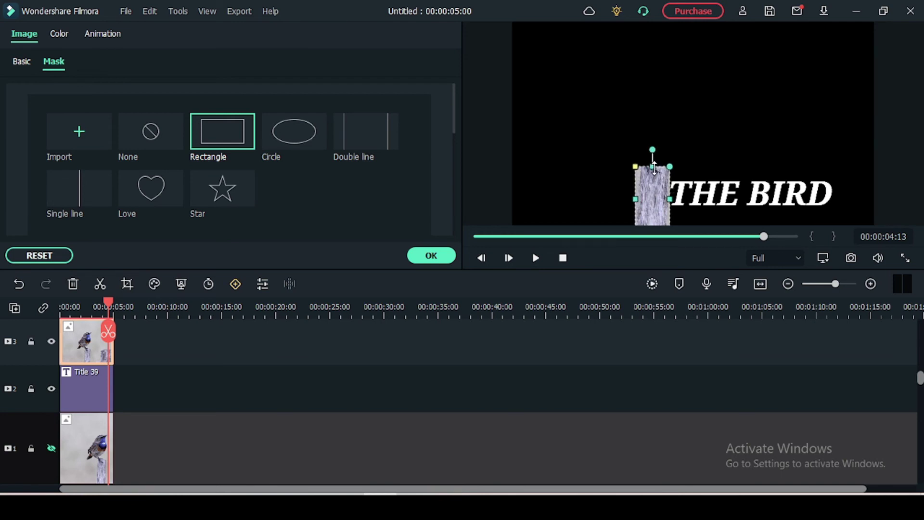
mouse_move(653, 164)
left_mouse_down()
mouse_move(653, 143)
mouse_move(663, 154)
left_mouse_up()
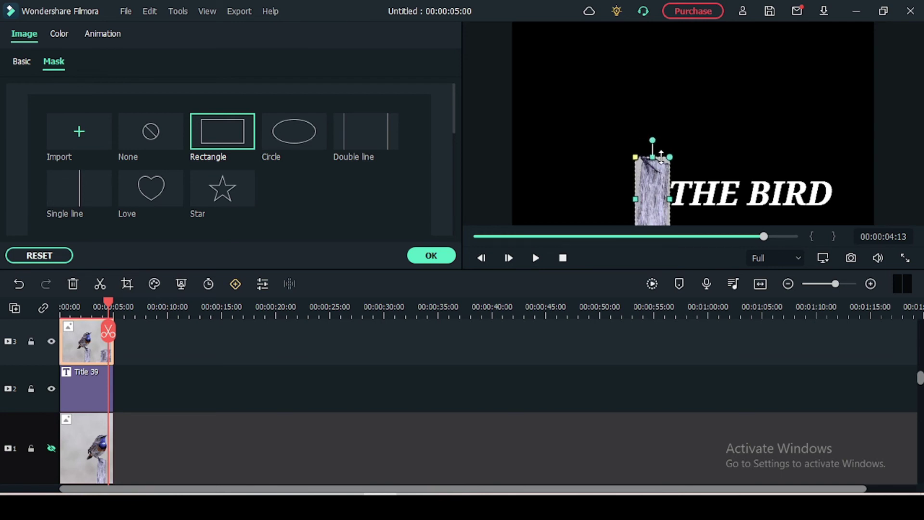
left_click_drag(638, 197, 639, 197)
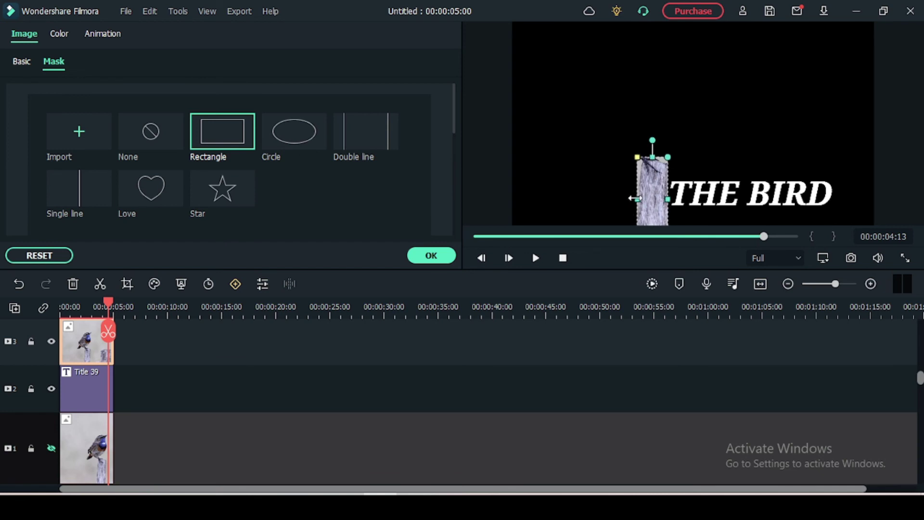
Step: Soften the rectangle mask's edges with a blur strength of 5.92 and play the animation with track 1 shown
scroll(244, 205, "down", 3)
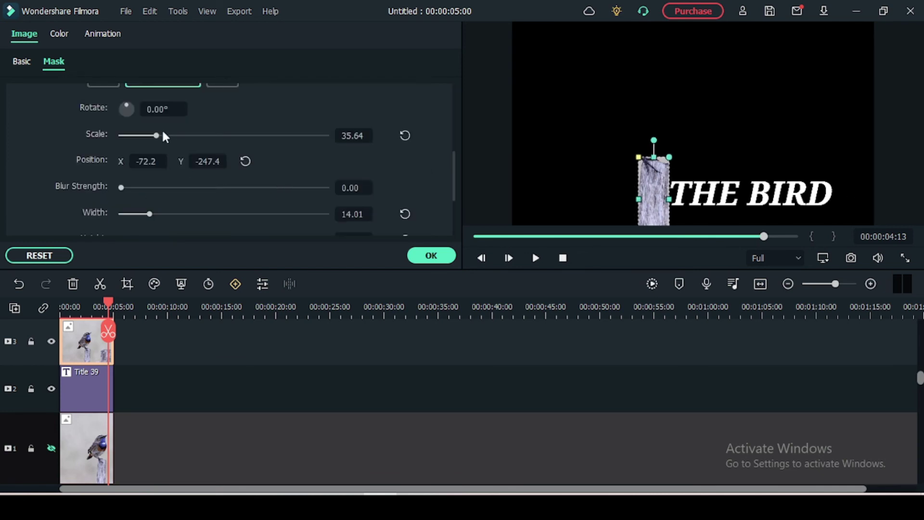
left_click_drag(121, 188, 133, 188)
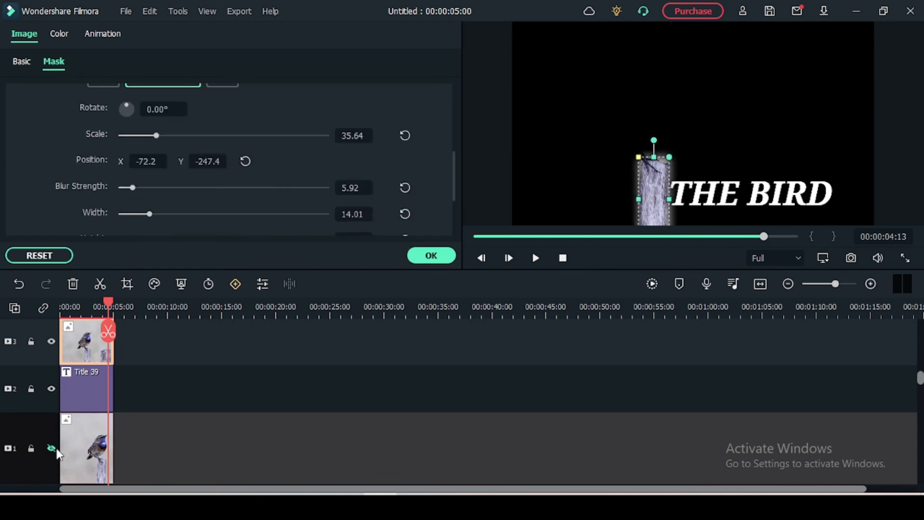
left_click(51, 448)
left_click(562, 258)
key("space")
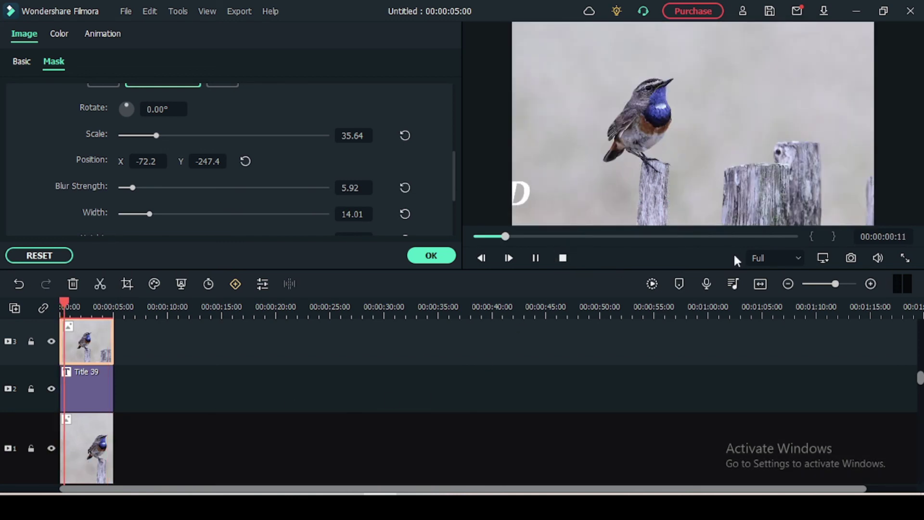
key("space")
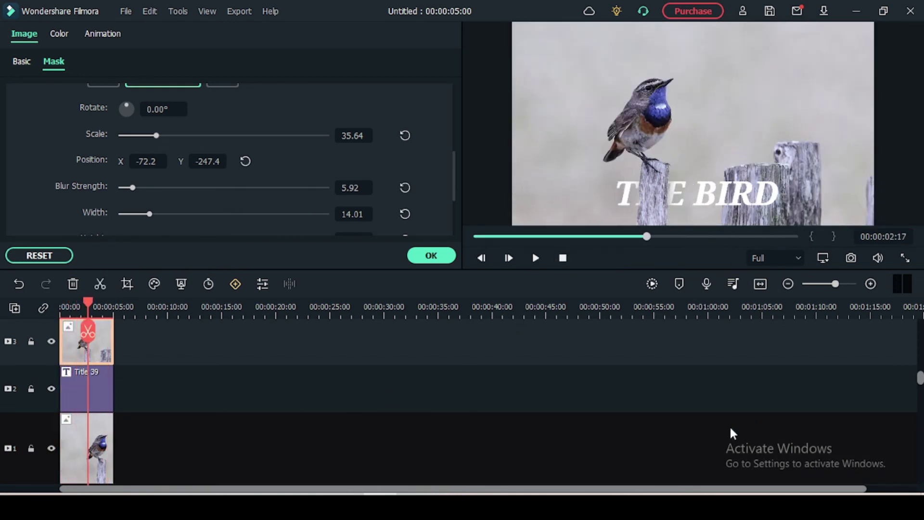
Step: Lower the rectangle mask's blur strength to the minimum and apply the mask settings
left_click(649, 198)
left_click(648, 199)
left_click_drag(133, 188, 121, 188)
left_click(431, 255)
Step: Play the finished title animation from the start to check the title passing behind the bird's post
left_click(563, 258)
key("space")
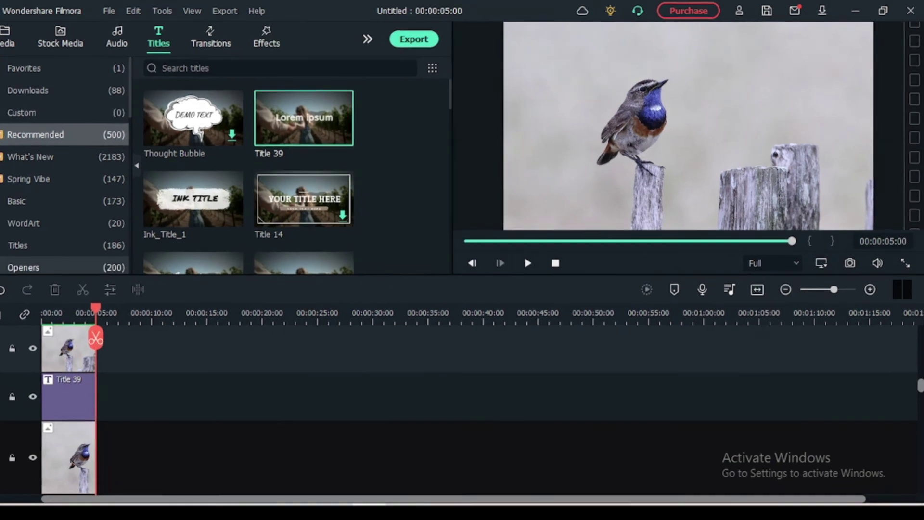
left_click(544, 277)
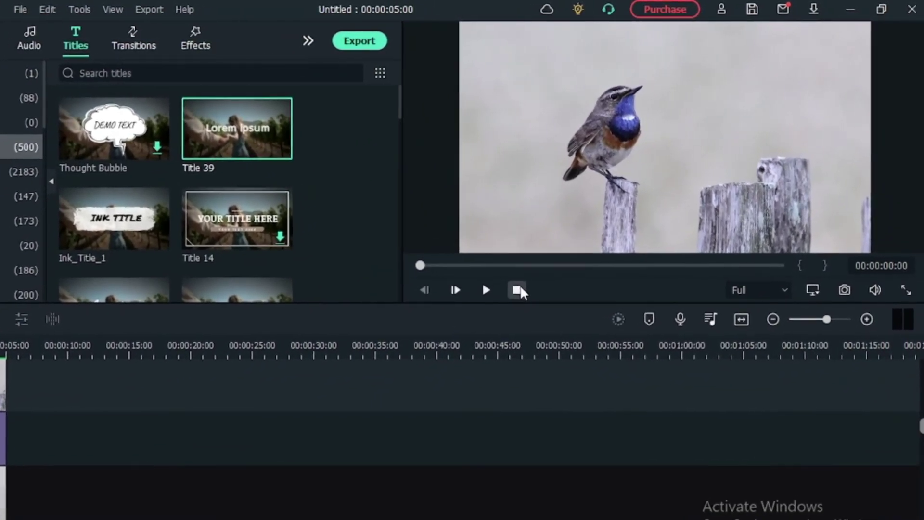
key("space")
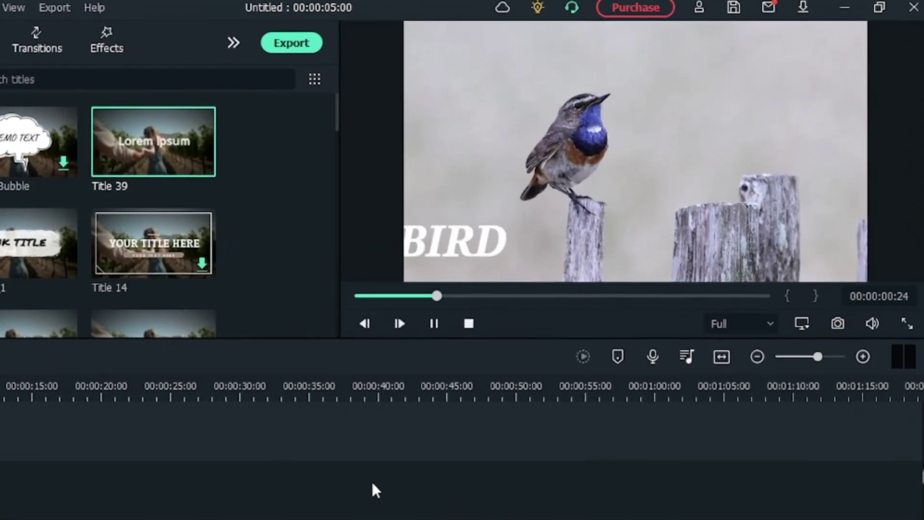